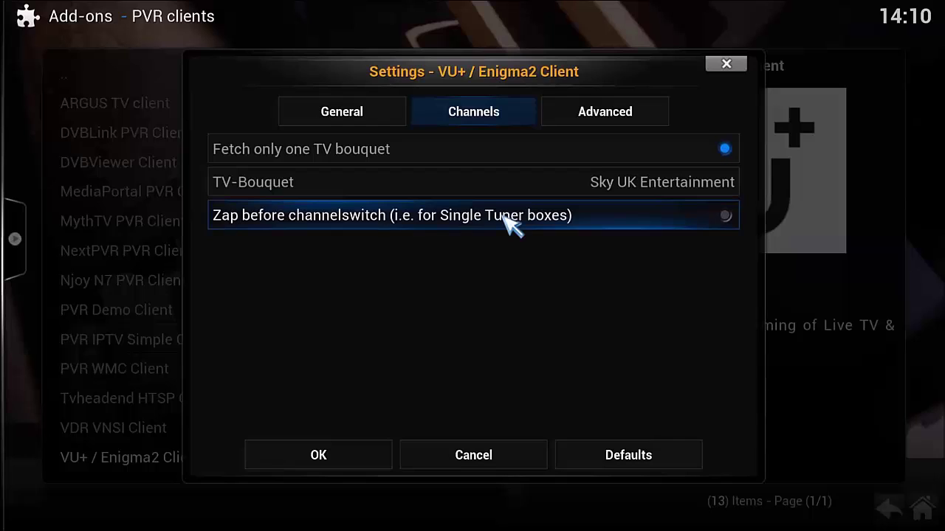
Enable 'Zap before channelswitch' for the Enigma2 client and view its Advanced settings.
left_click(726, 217)
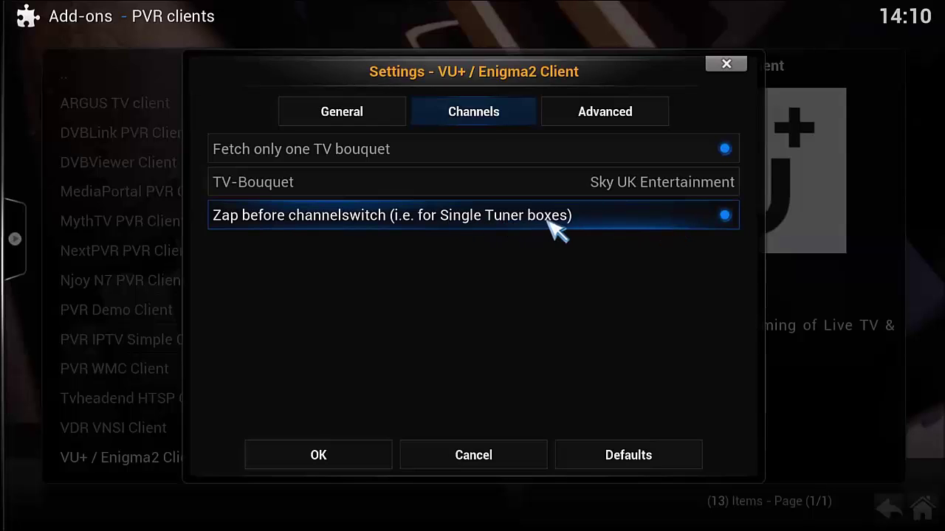
left_click(599, 114)
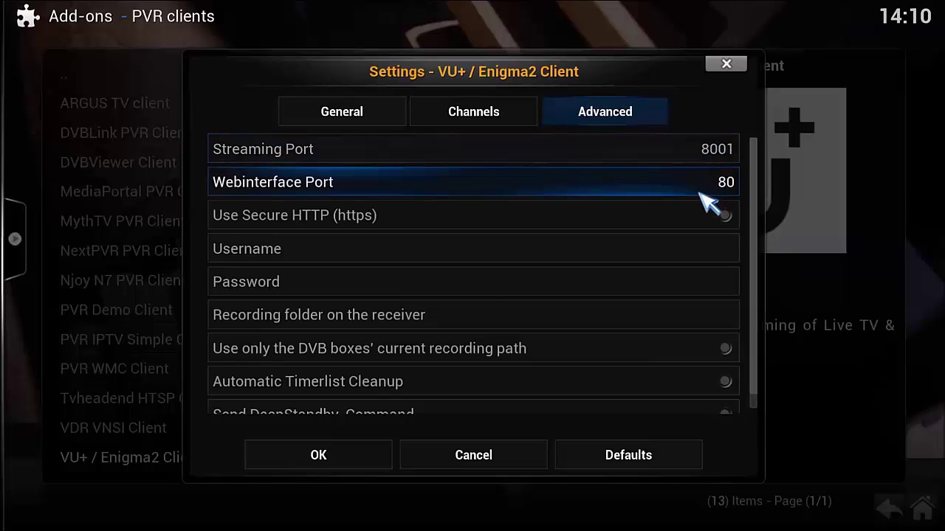
Enter the receiver's login username and password in the Enigma2 client settings and save them.
left_click(696, 250)
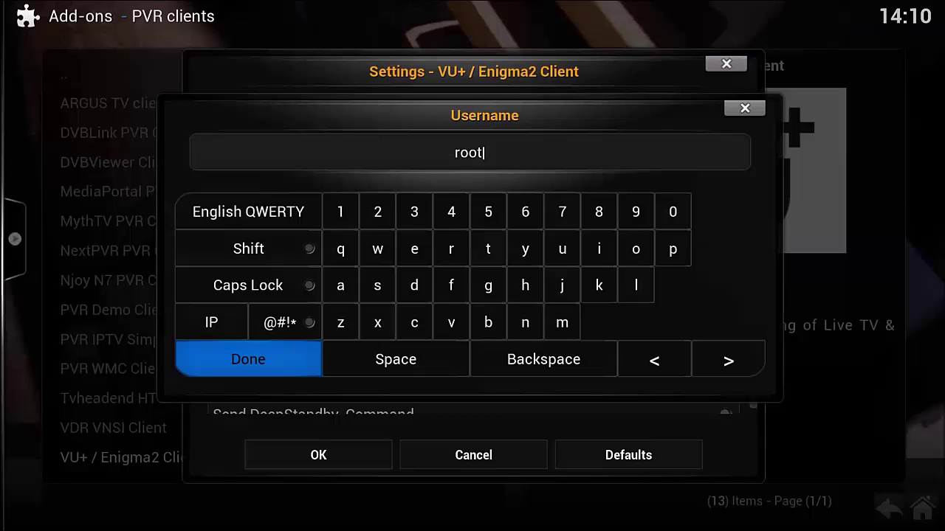
left_click(281, 361)
left_click(647, 298)
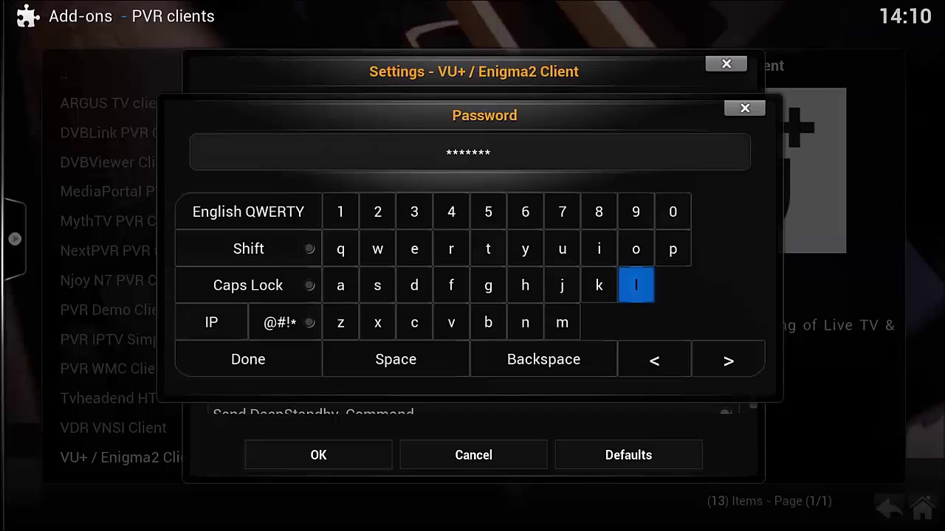
left_click(306, 362)
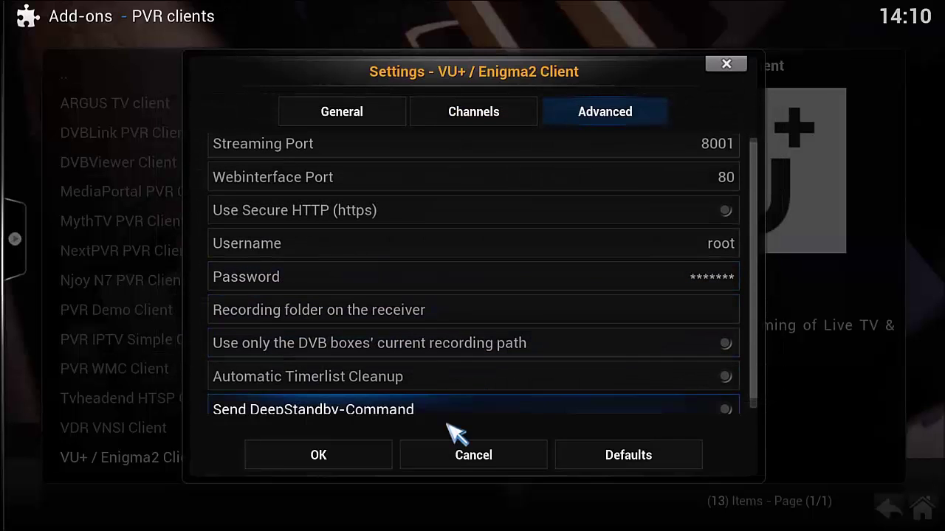
left_click(314, 453)
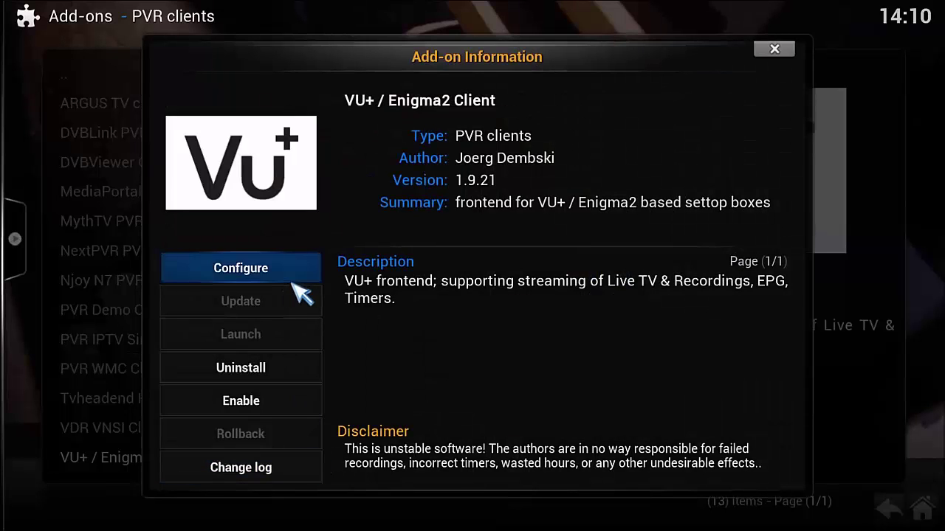
Enable the VU+ / Enigma2 Client, close Add-on Information, and return to the home screen.
left_click(262, 403)
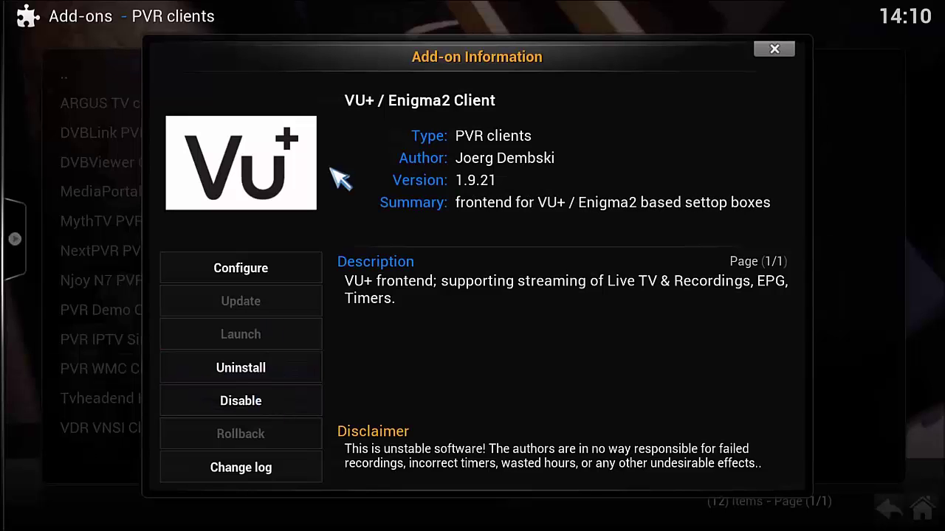
left_click(774, 49)
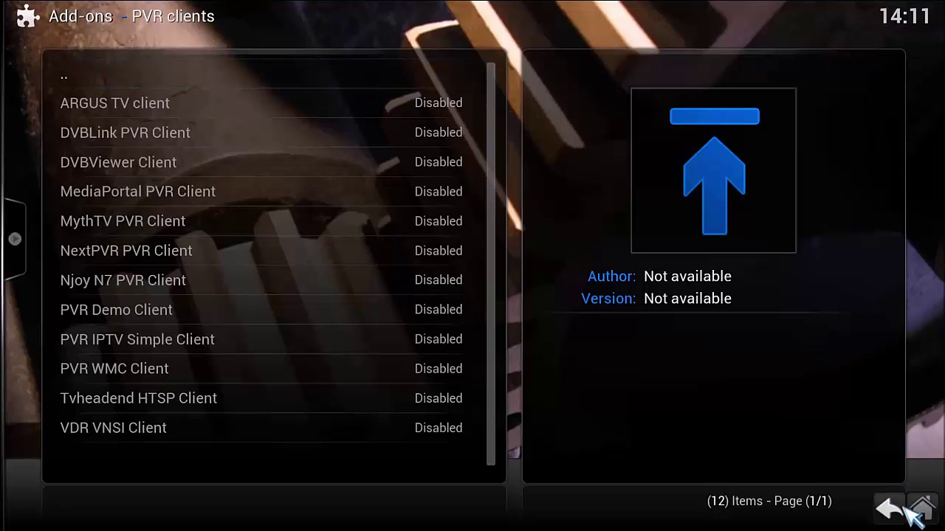
left_click(897, 510)
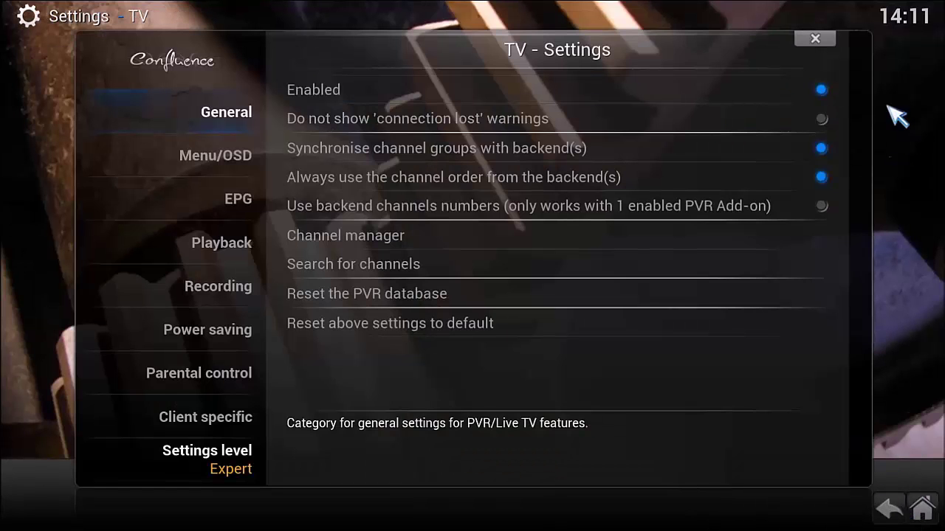
left_click(923, 509)
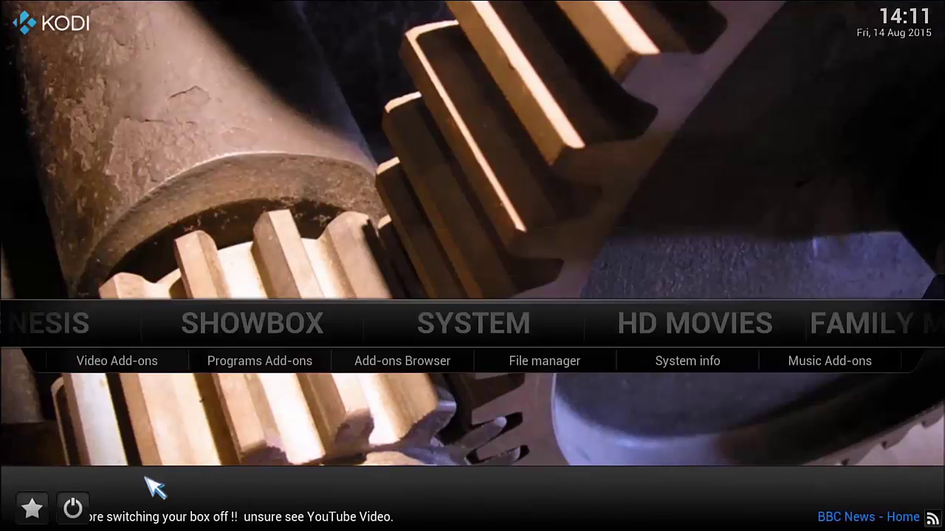
Exit Kodi from the home screen's power menu to reach the Android launcher.
left_click(81, 508)
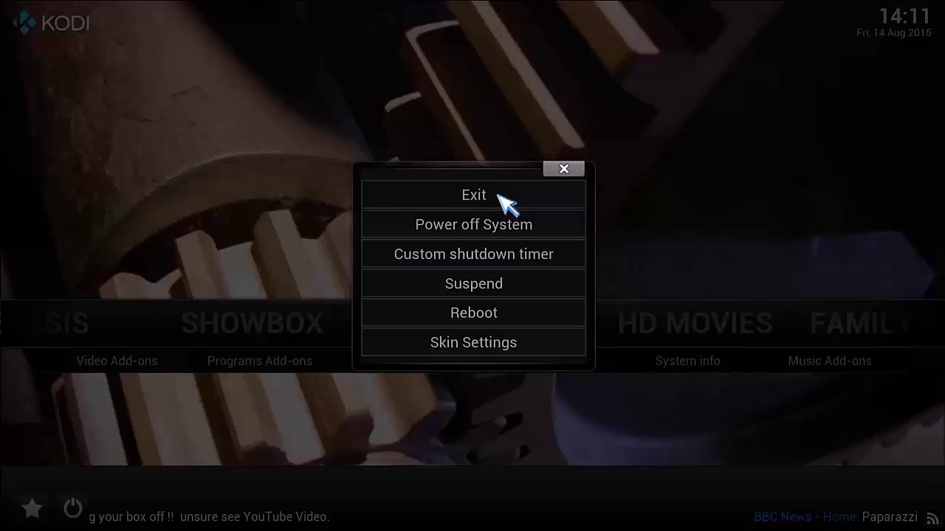
left_click(499, 195)
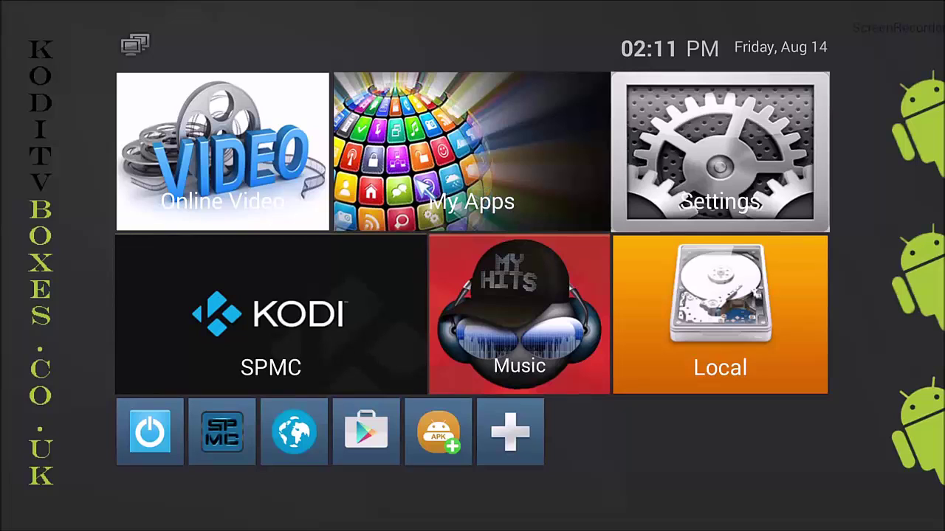
Relaunch Kodi from the KODI/SPMC tile and dismiss the 'No PVR Add-on enabled' warning.
left_click(274, 341)
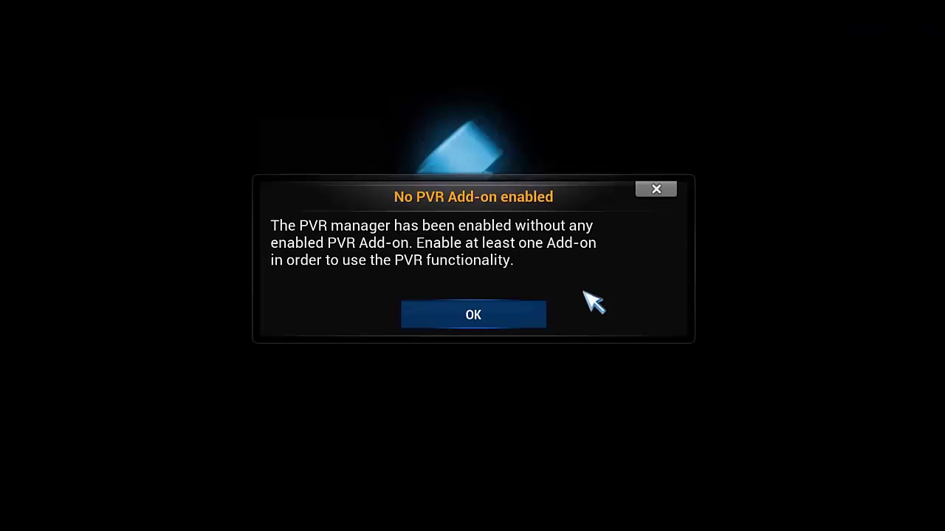
left_click(510, 314)
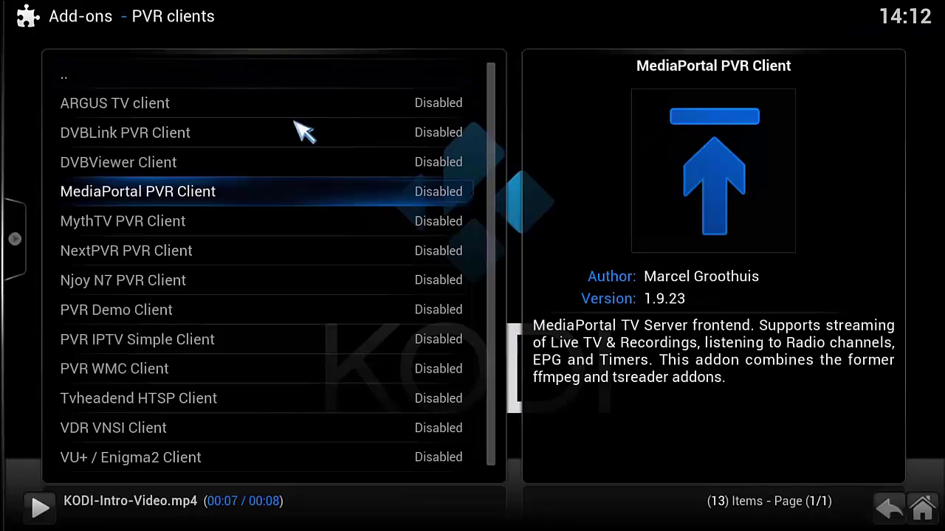
Re-enable the VU+ / Enigma2 Client from the PVR clients list and return home.
left_click(170, 459)
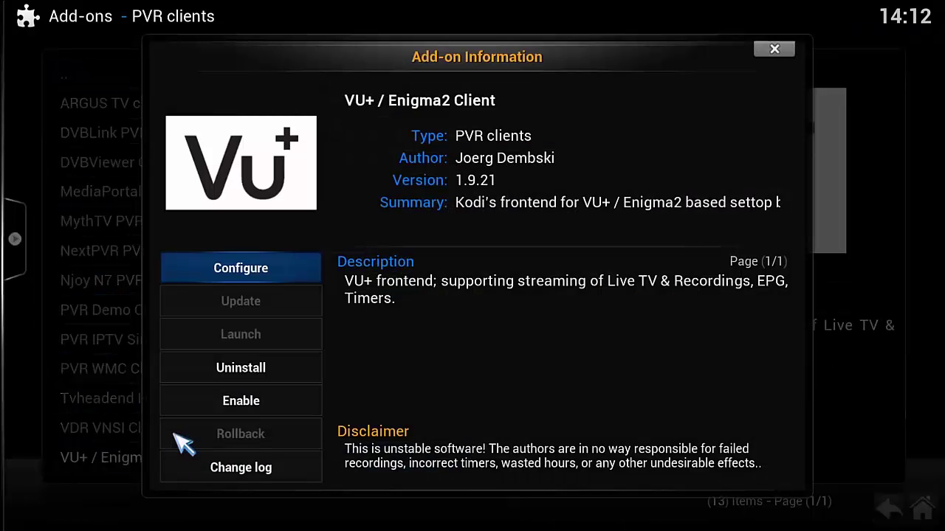
left_click(240, 404)
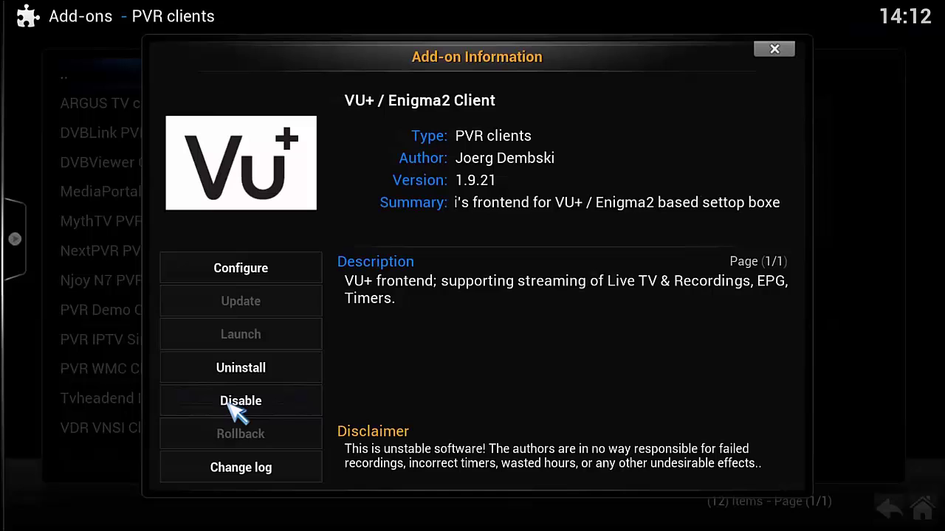
left_click(777, 50)
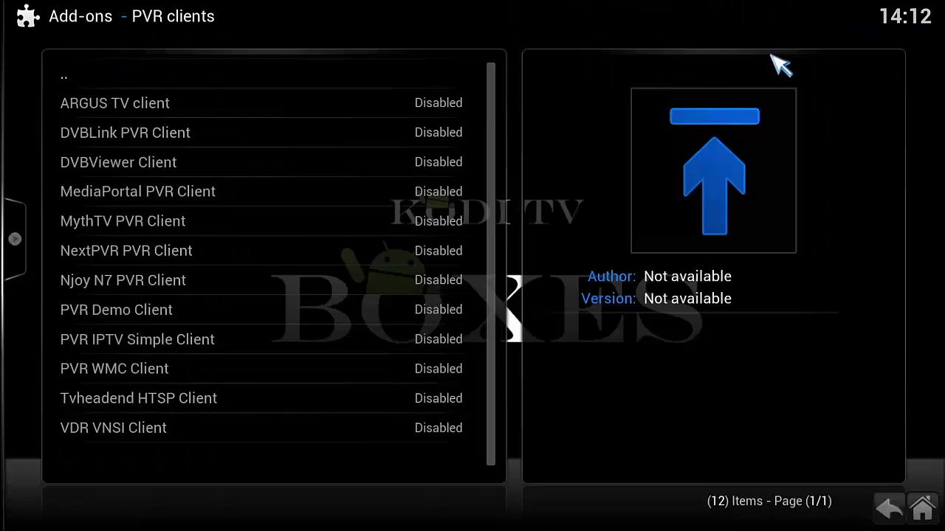
left_click(922, 508)
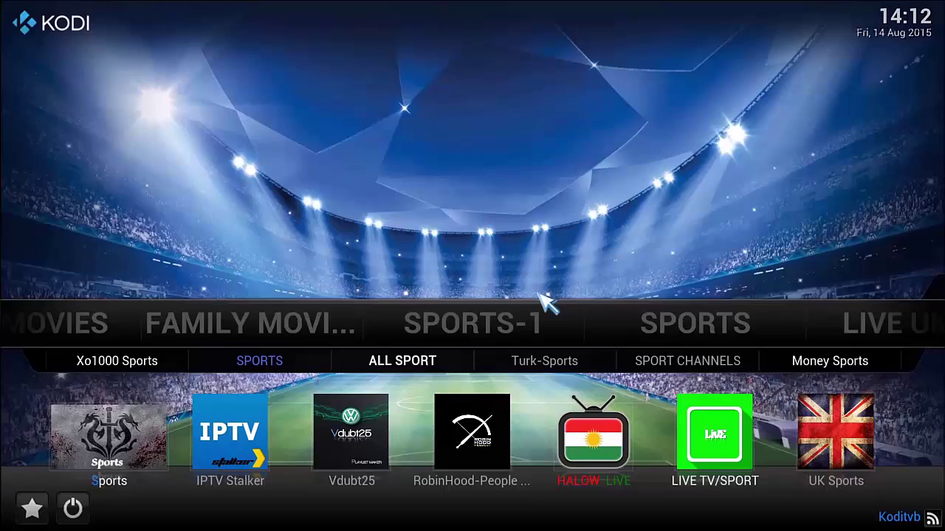
Open the Kodi TV Boxes Wizard from the program add-ons section.
scroll(284, 321, "down", 2)
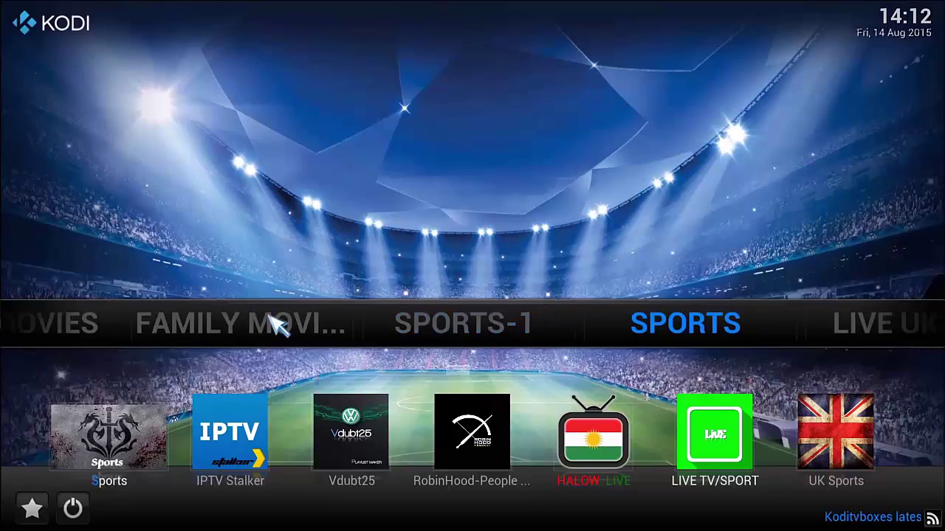
scroll(388, 325, "down", 1)
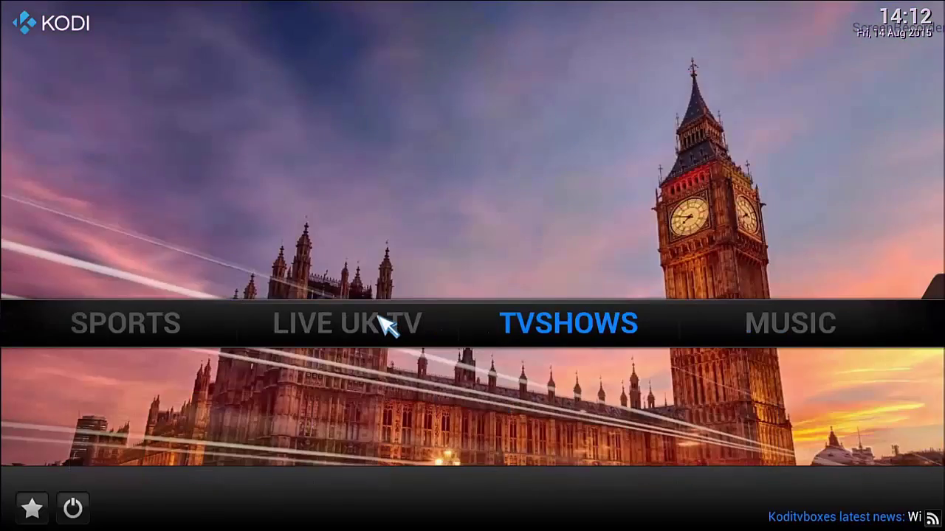
scroll(387, 325, "down", 1)
scroll(387, 325, "down", 2)
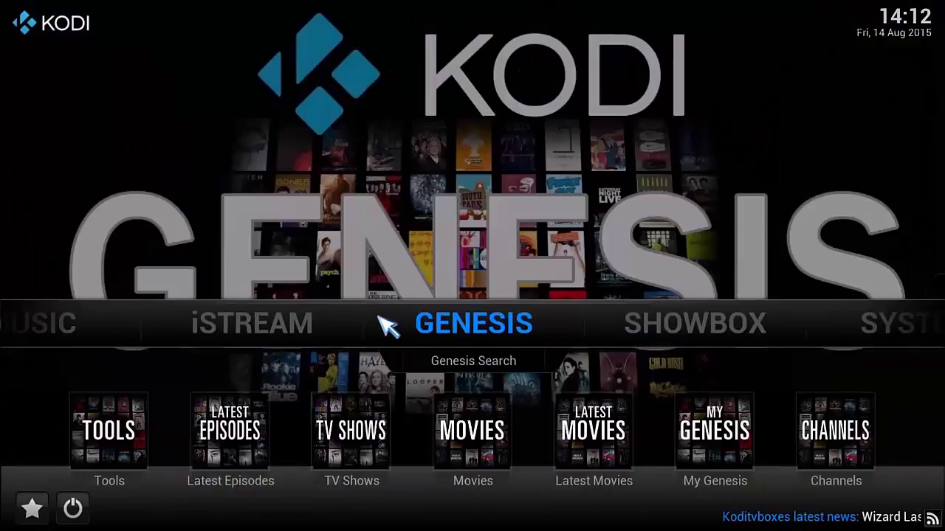
scroll(387, 325, "down", 3)
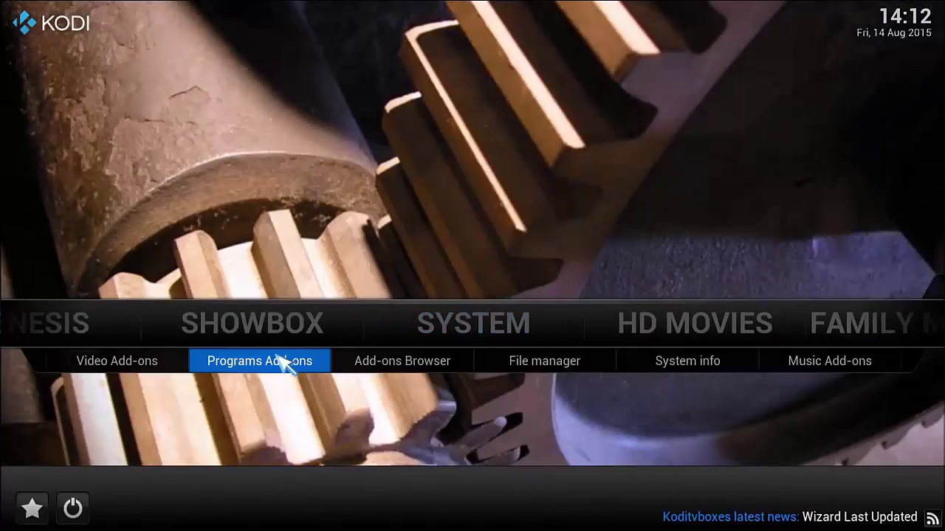
left_click(259, 366)
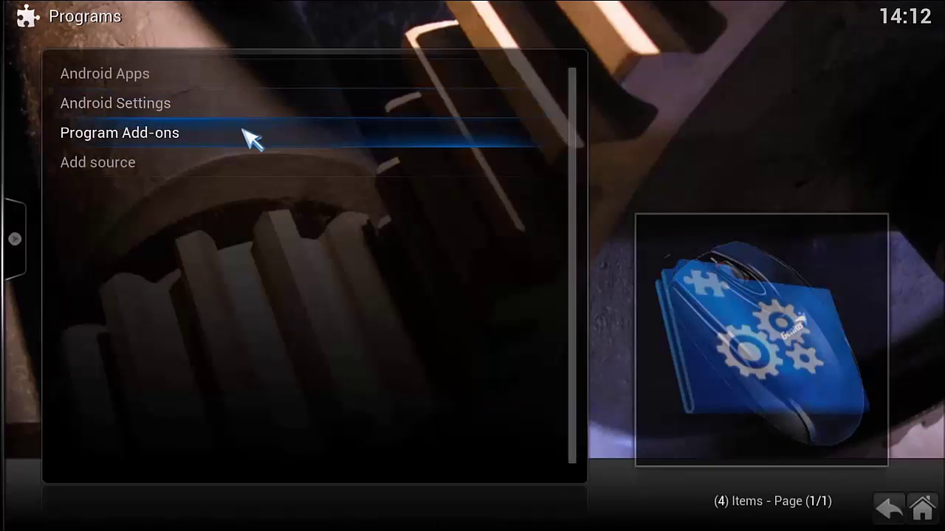
left_click(249, 140)
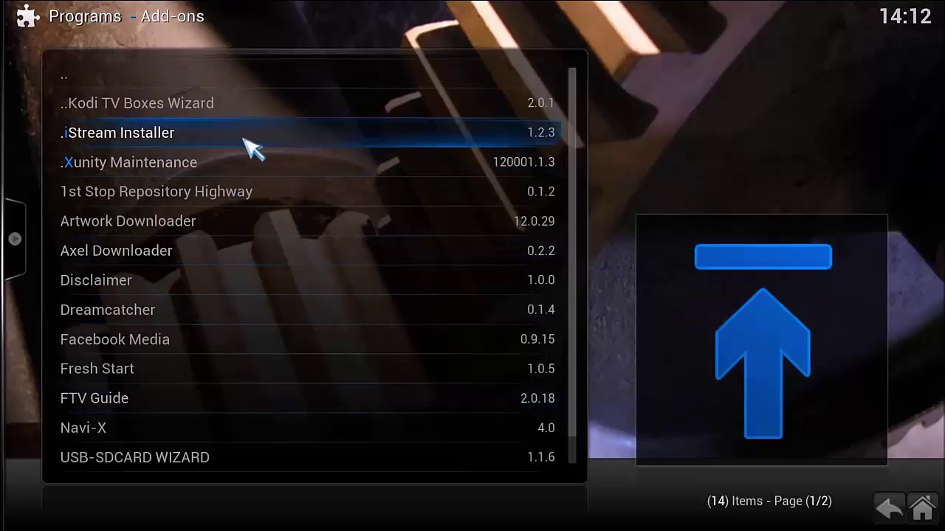
left_click(231, 111)
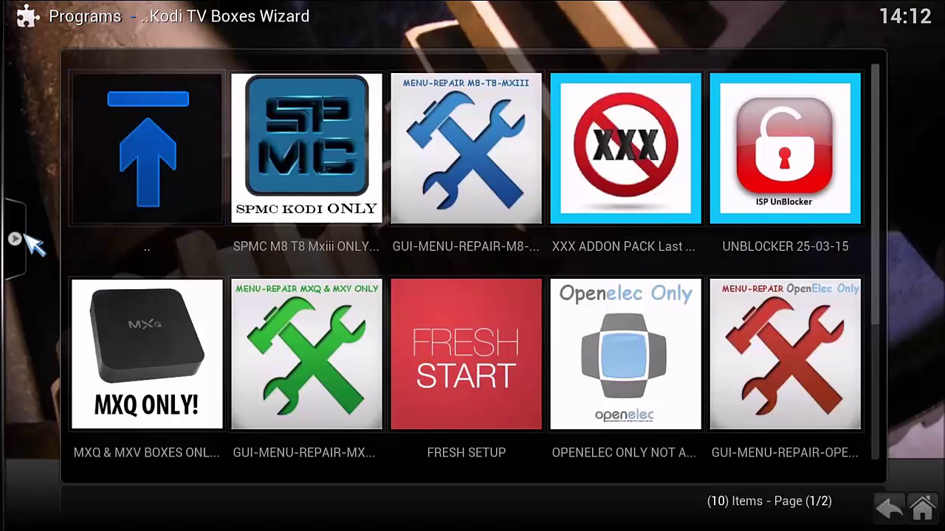
Switch the add-ons view to Thumbnail and reopen the Kodi TV Boxes Wizard's build list.
left_click(81, 213)
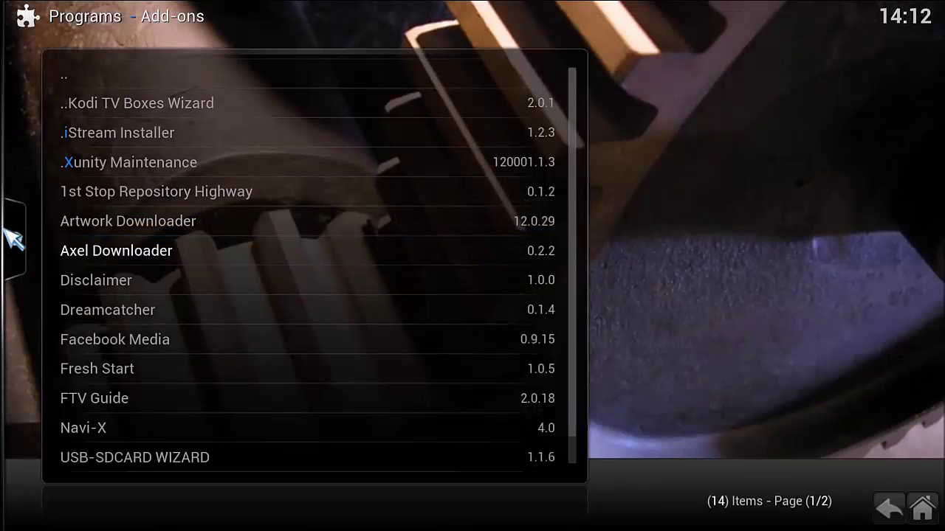
mouse_move(13, 237)
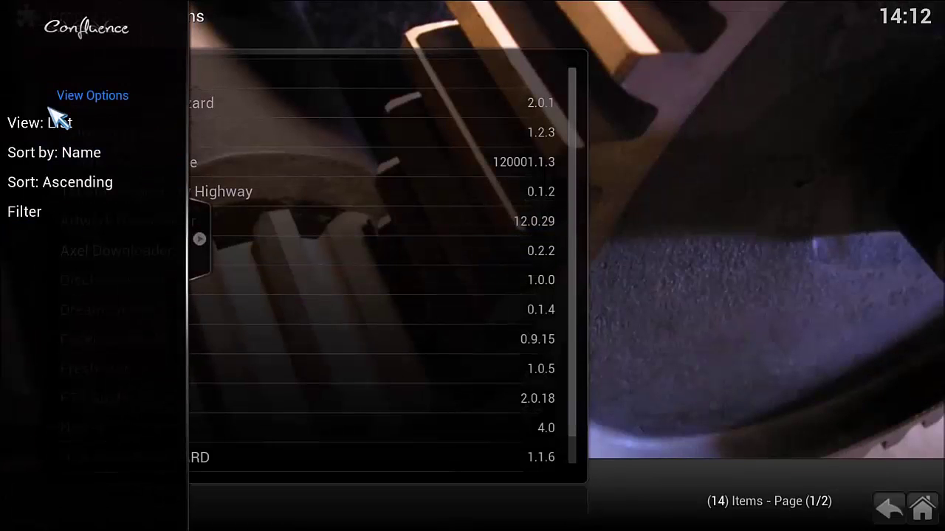
left_click(60, 122)
left_click(90, 123)
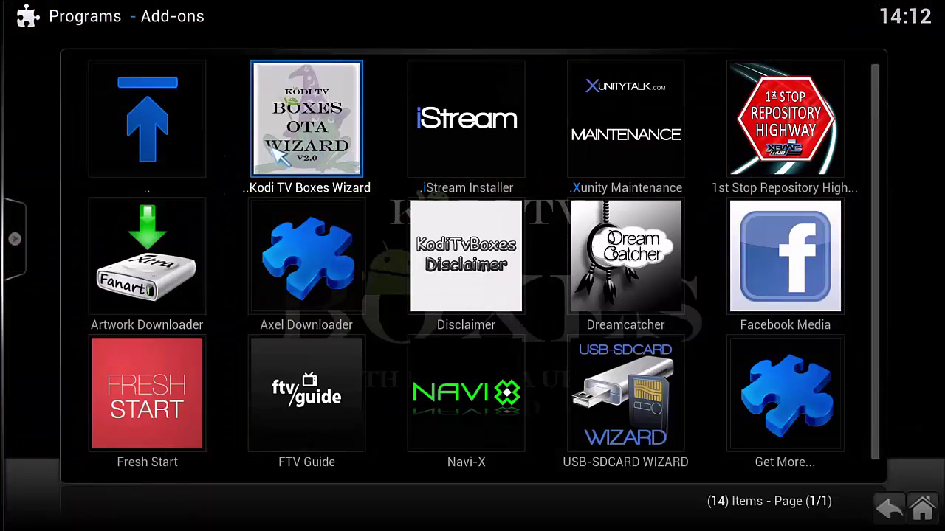
left_click(356, 151)
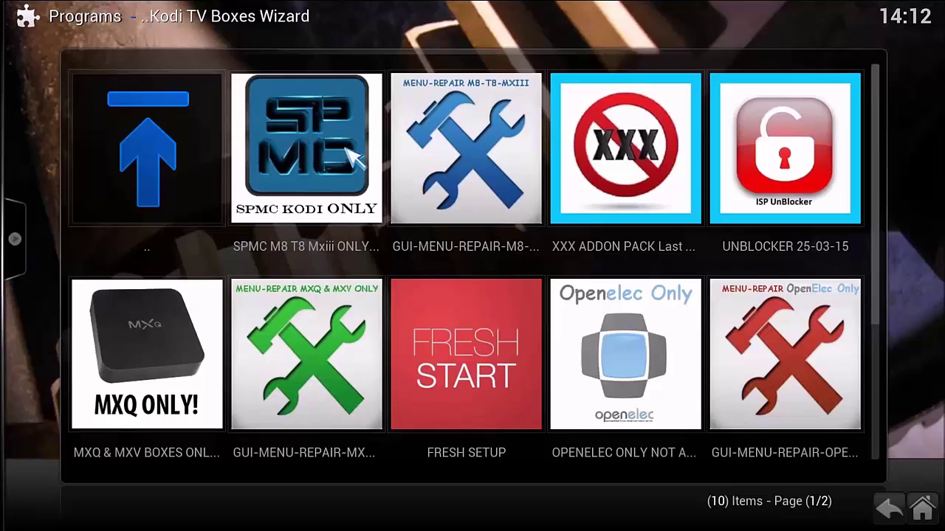
scroll(319, 325, "down", 1)
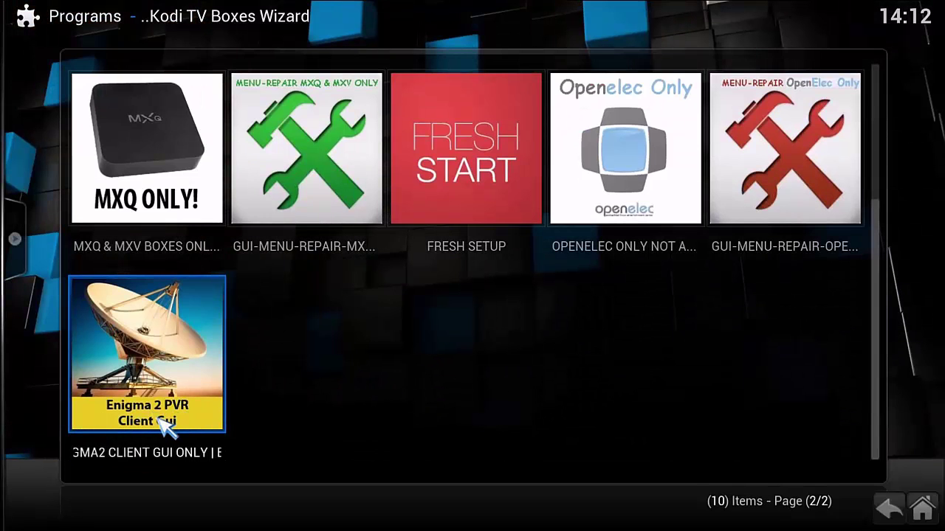
Install the Enigma 2 PVR Client Gui build and accept the completion dialog so Kodi closes.
left_click(180, 360)
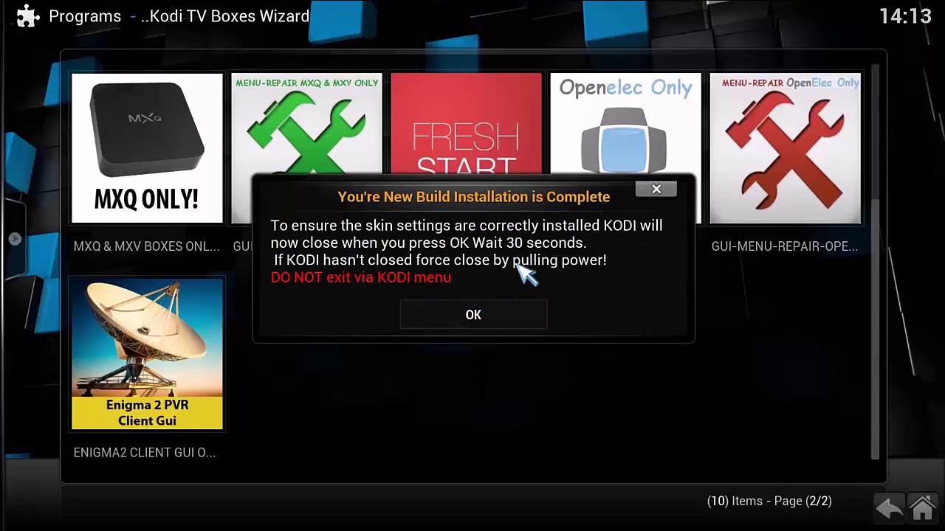
left_click(481, 315)
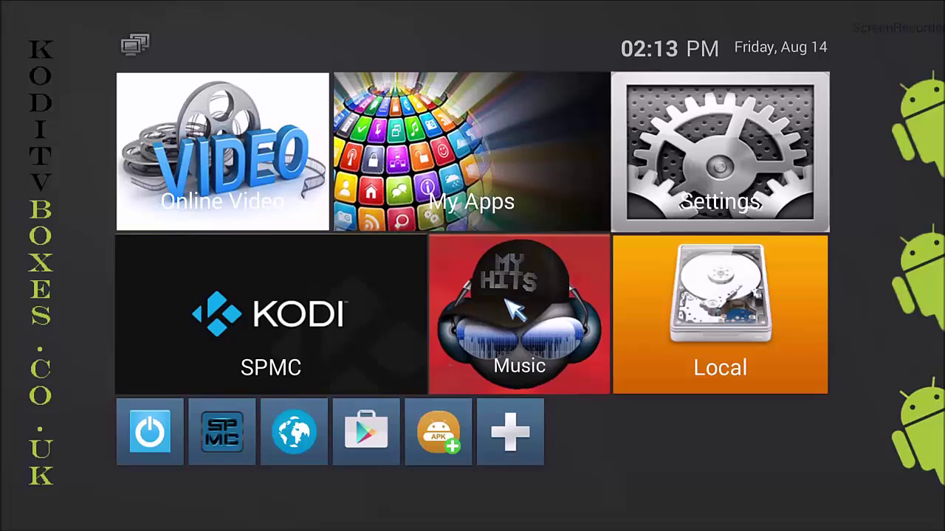
Relaunch Kodi with the new skin and scroll the home menu to SATELLITE.
left_click(372, 341)
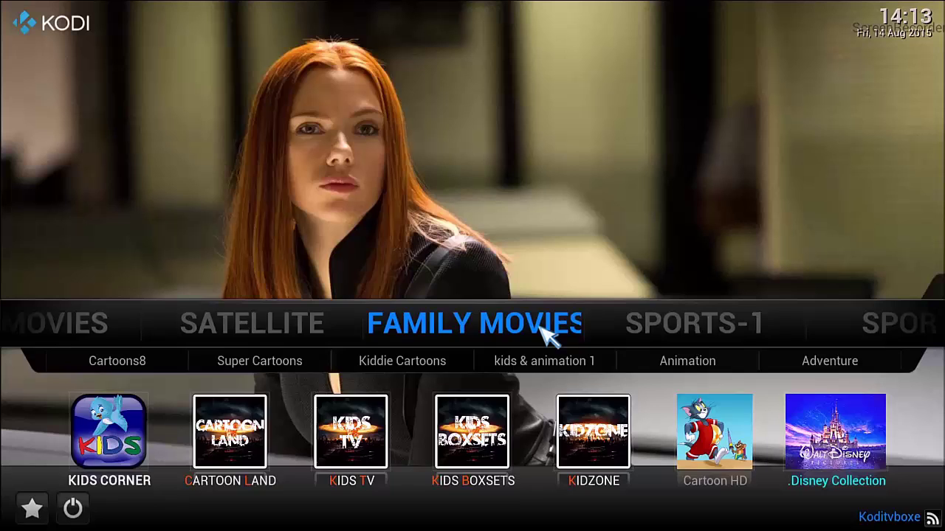
scroll(546, 330, "up", 1)
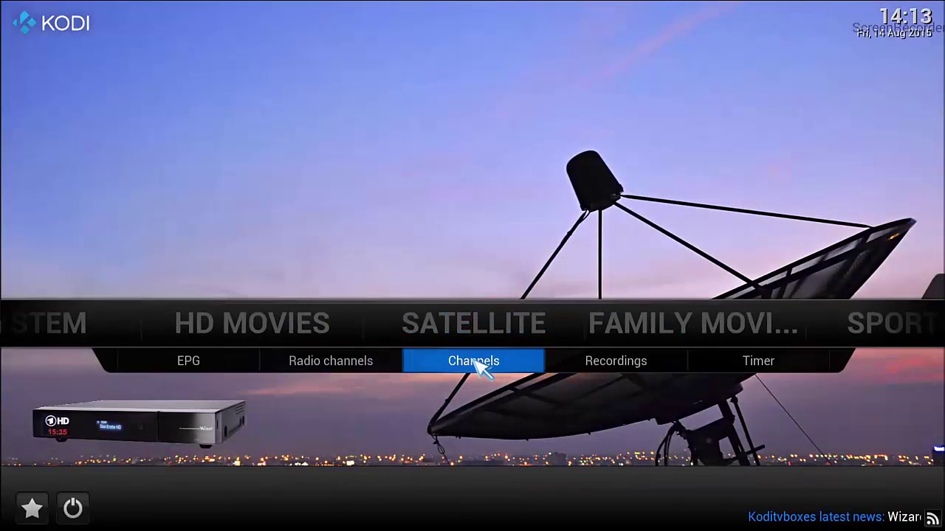
left_click(477, 363)
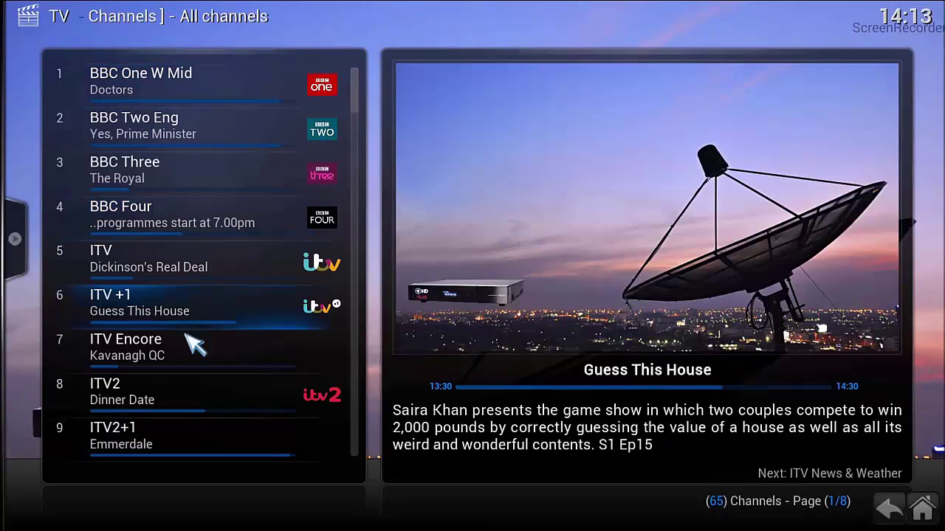
scroll(221, 290, "down", 5)
scroll(222, 292, "down", 5)
scroll(221, 292, "up", 11)
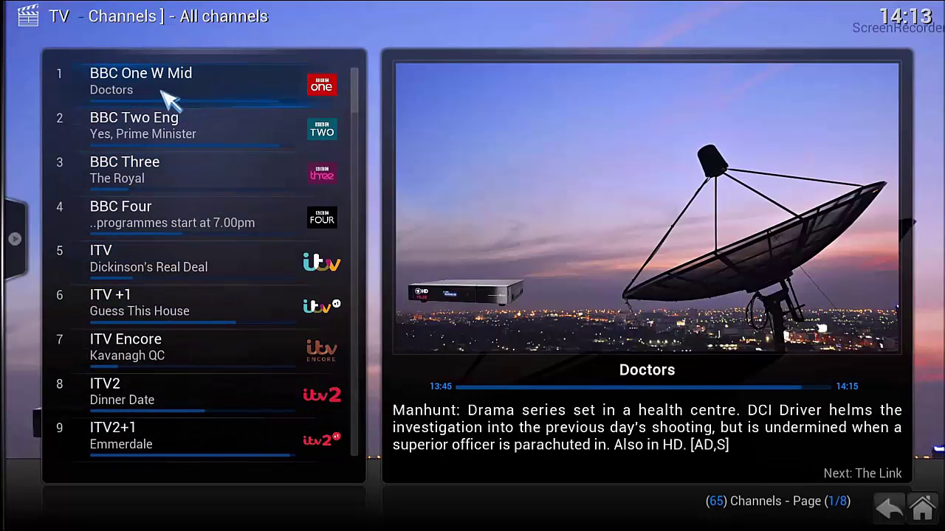
left_click(168, 100)
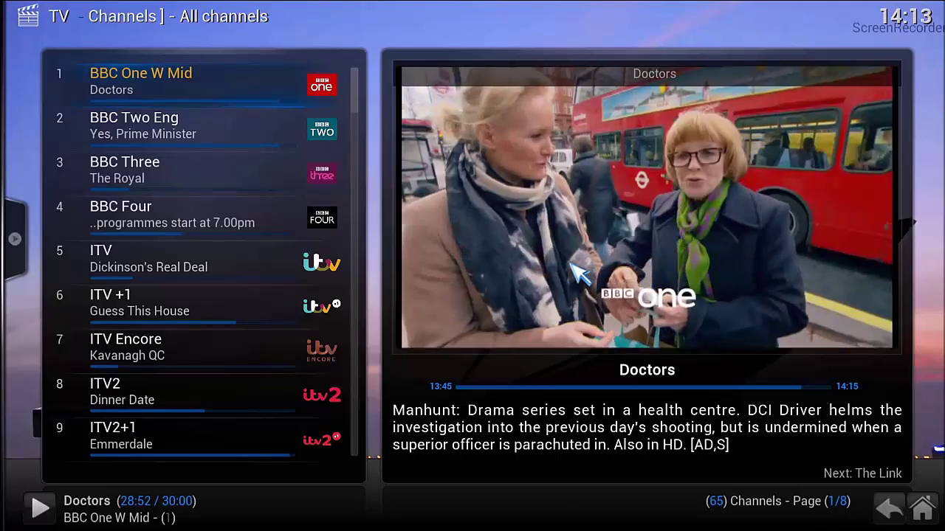
key("Escape")
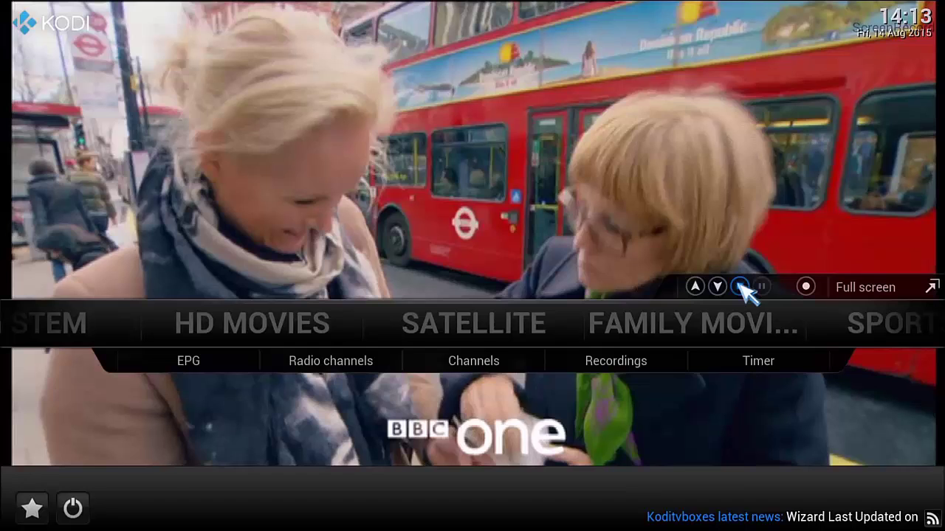
left_click(761, 279)
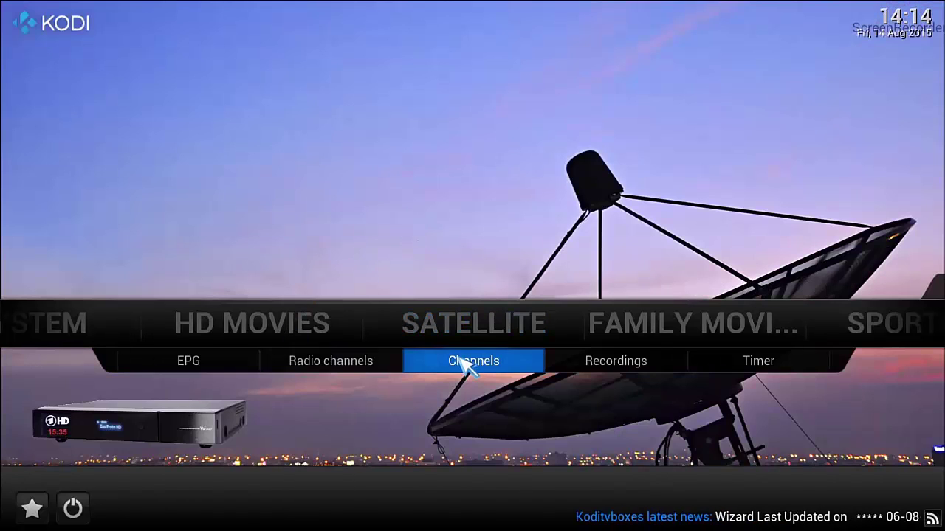
Open Channels and start watching Sky1 live.
left_click(462, 327)
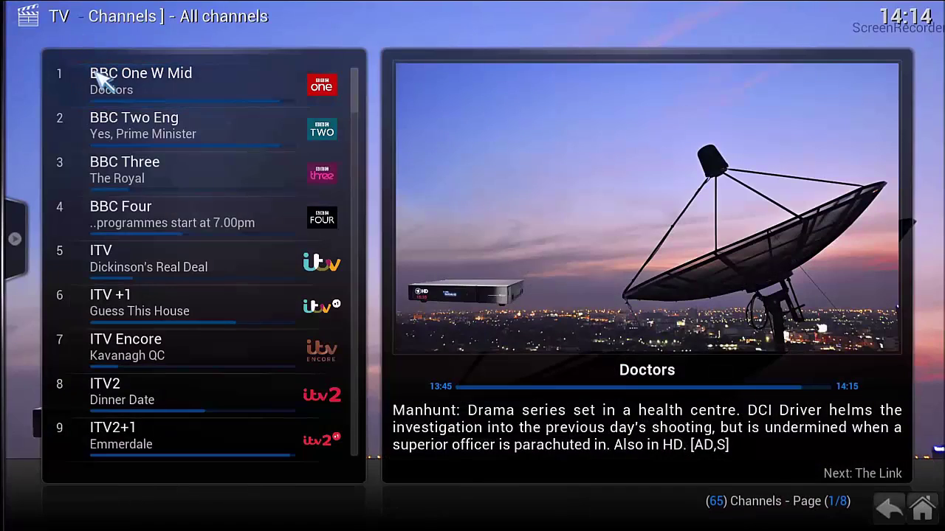
scroll(194, 277, "down", 3)
scroll(194, 284, "down", 4)
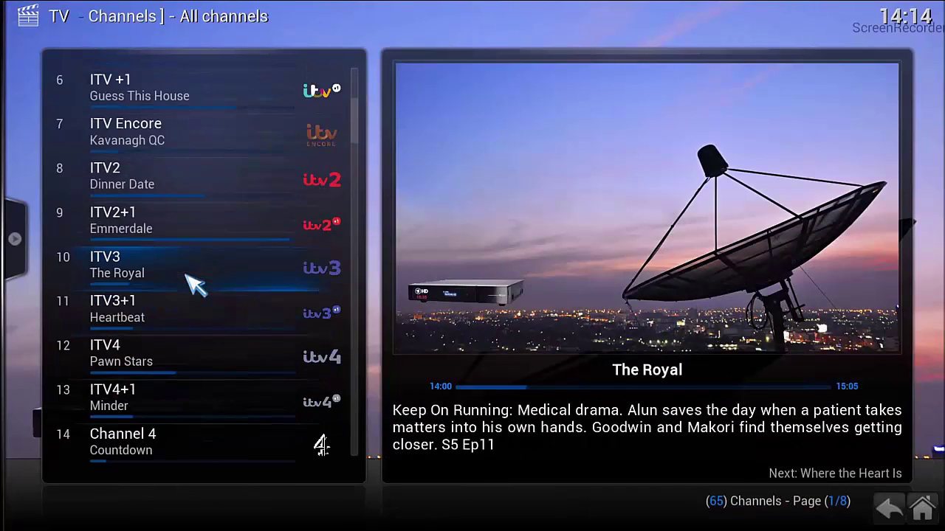
scroll(194, 284, "down", 6)
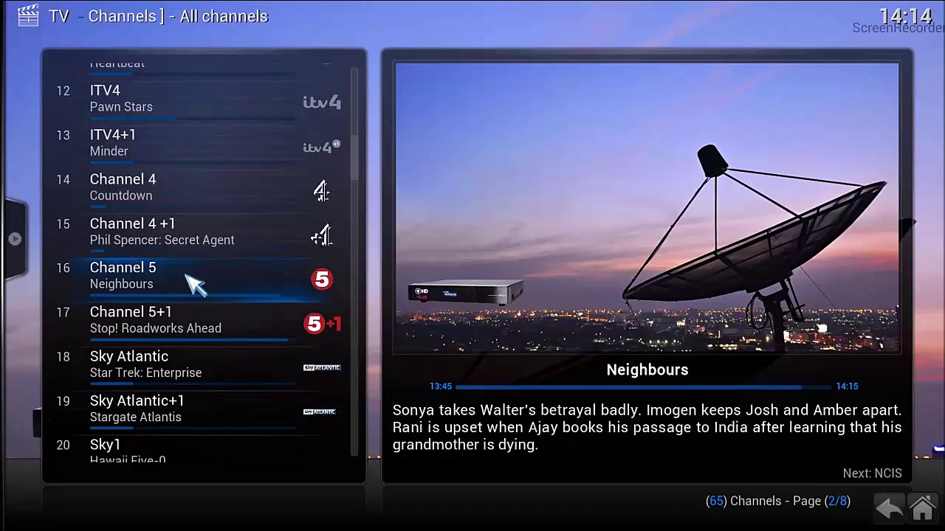
scroll(188, 276, "down", 1)
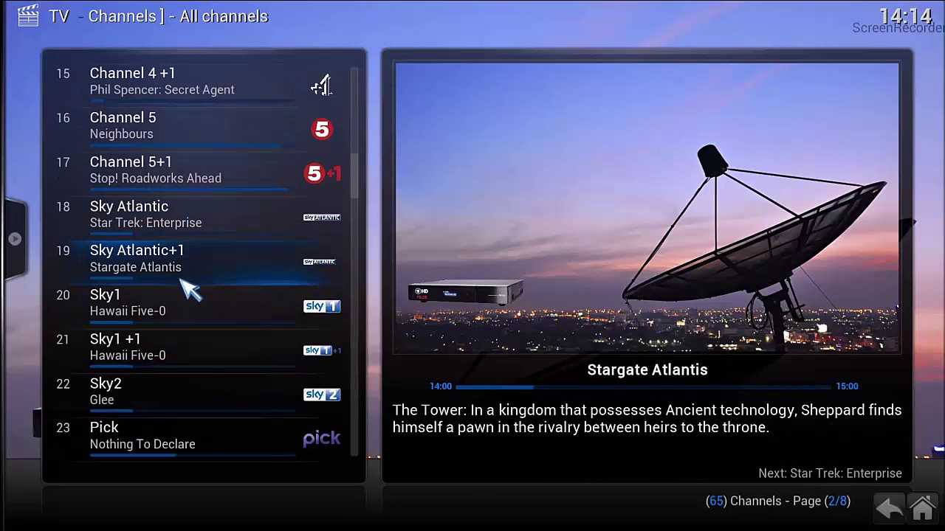
left_click(139, 306)
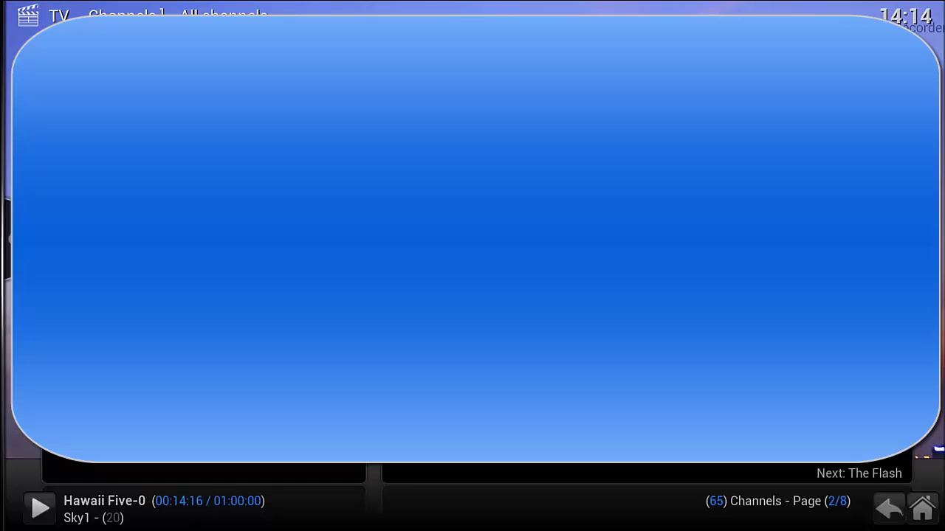
Stop the Sky1 playback from the OSD and scroll the home menu to SPORTS.
key("Escape")
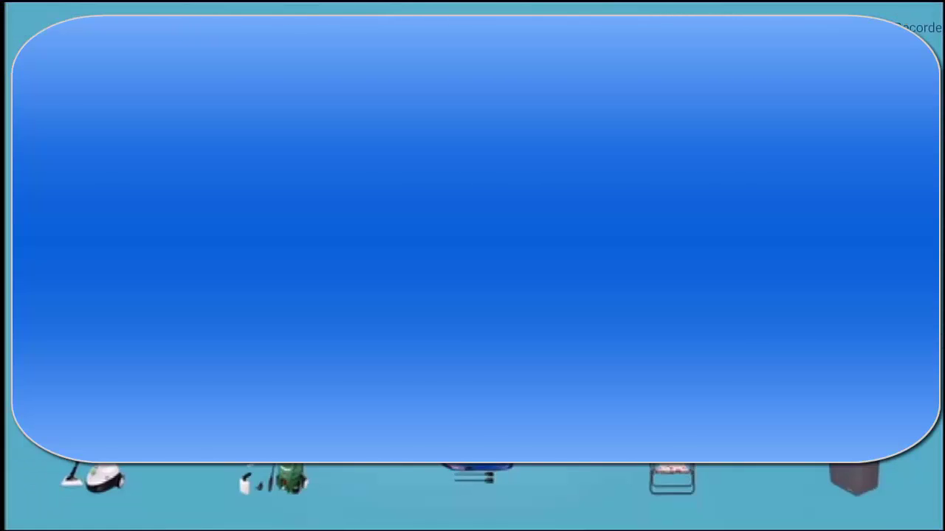
key("m")
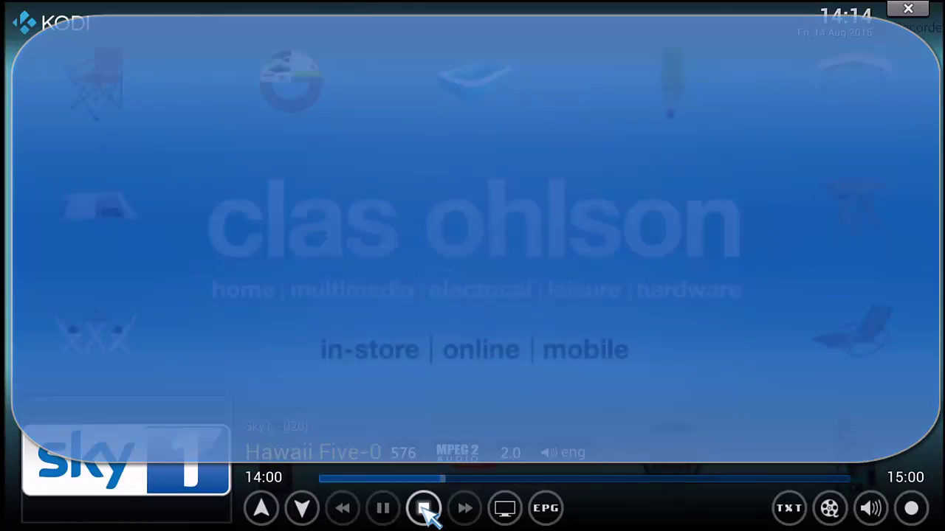
left_click(425, 510)
key("Escape")
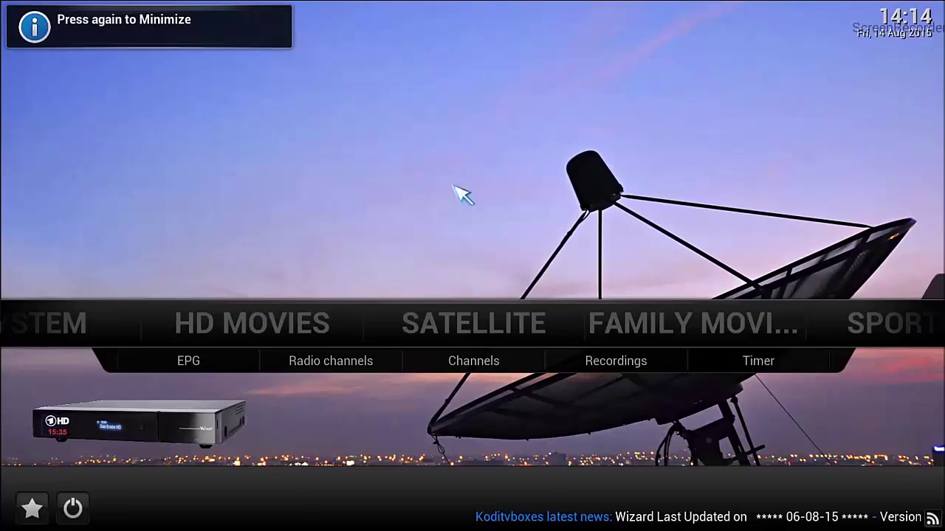
scroll(498, 325, "down", 2)
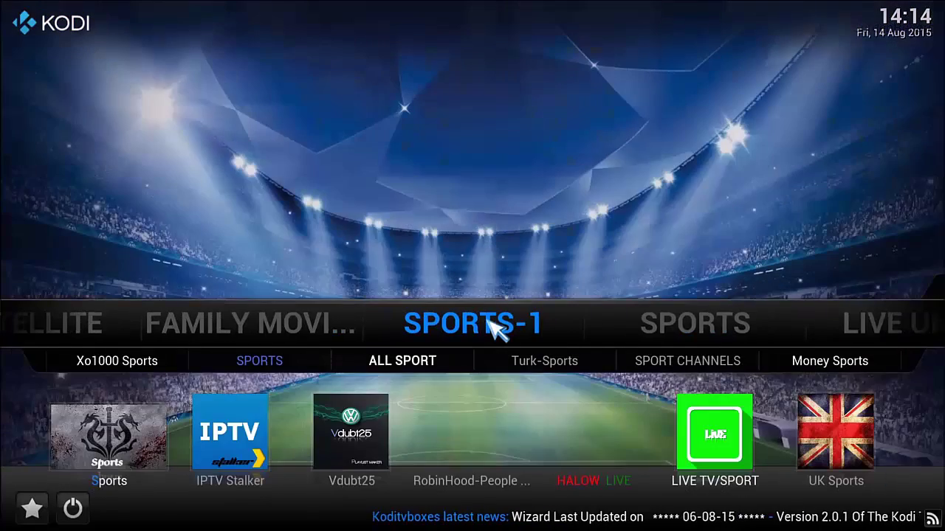
scroll(496, 327, "down", 1)
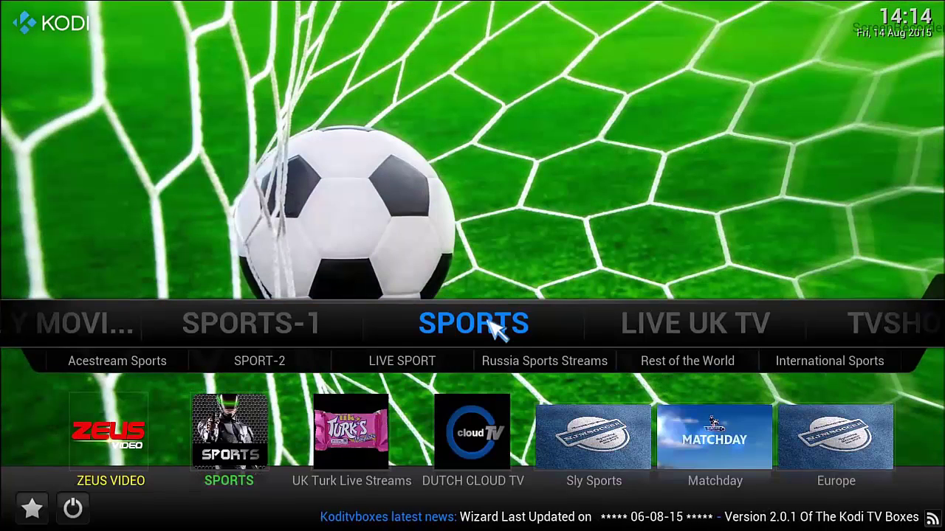